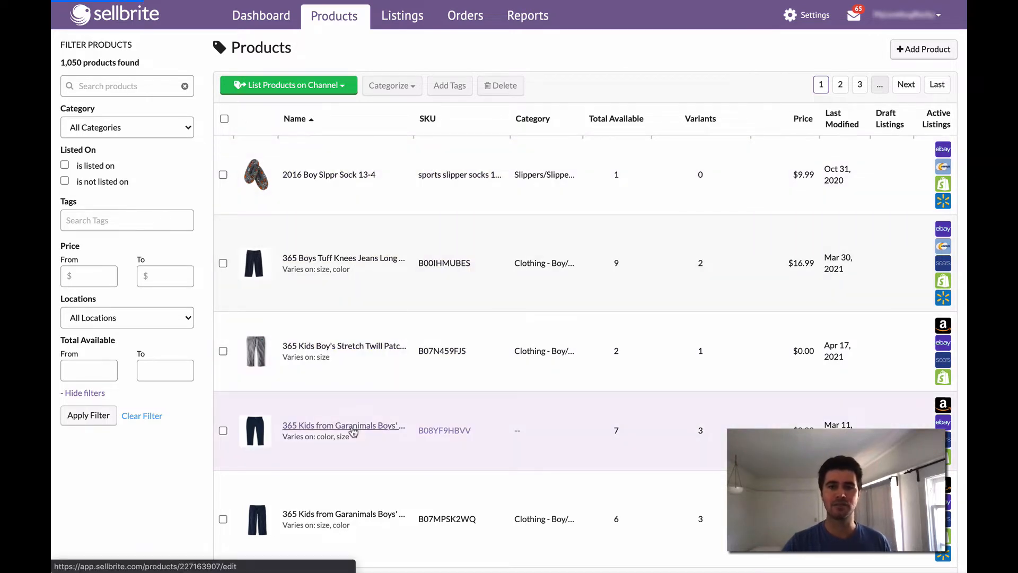
Open the 365 Kids from Garanimals Boys' Solid Woven Pants Sizes 4-10 product and review its variations and images.
{"action": "left_click", "coordinate": [353, 431]}
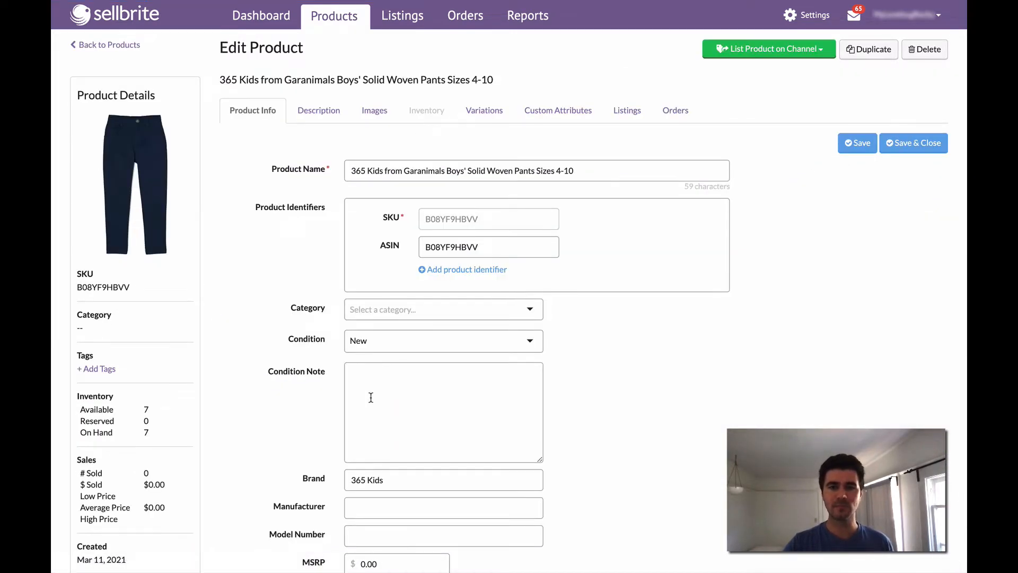
{"action": "left_click", "coordinate": [473, 118]}
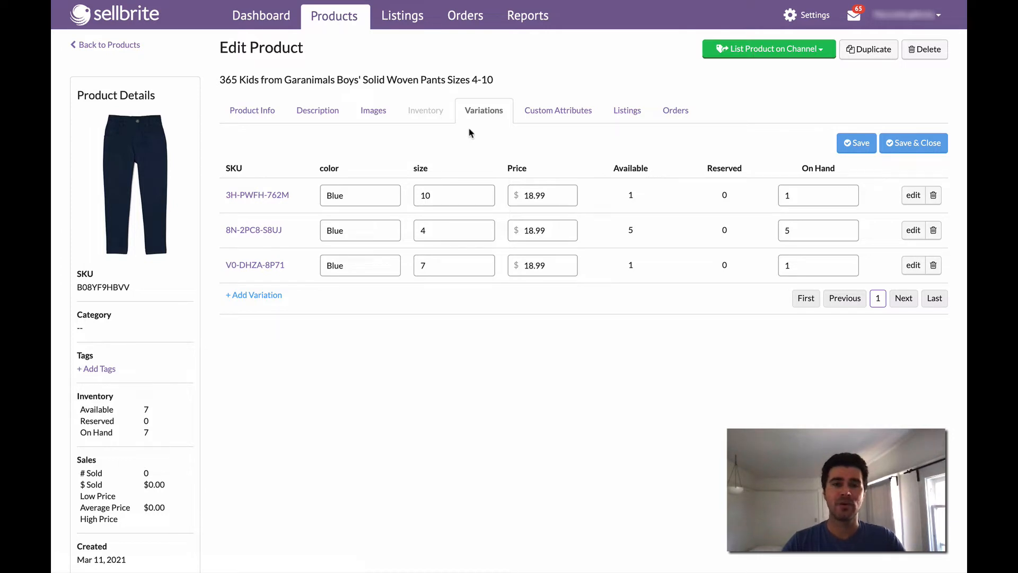
{"action": "left_click", "coordinate": [375, 114]}
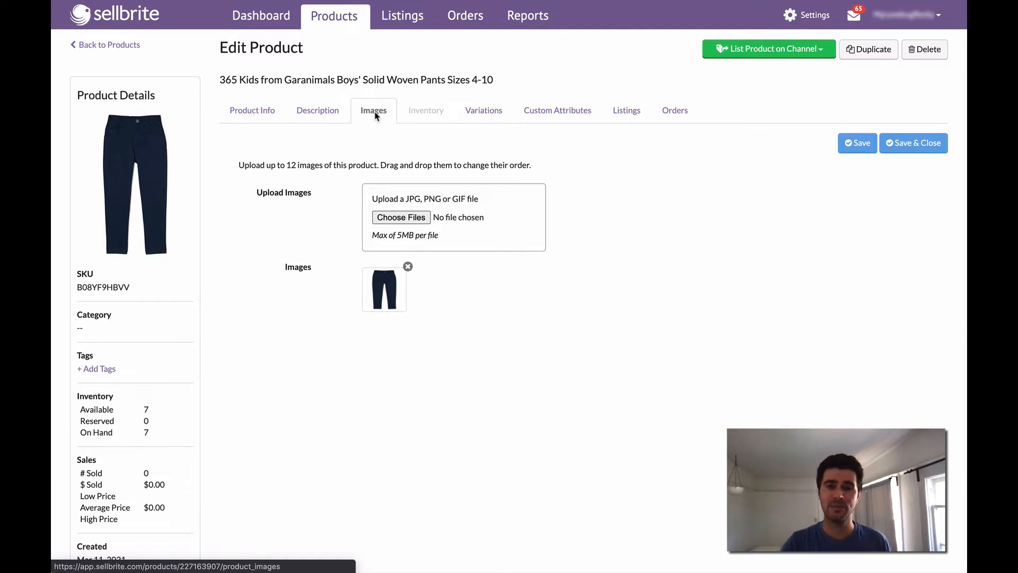
{"action": "left_click", "coordinate": [480, 118]}
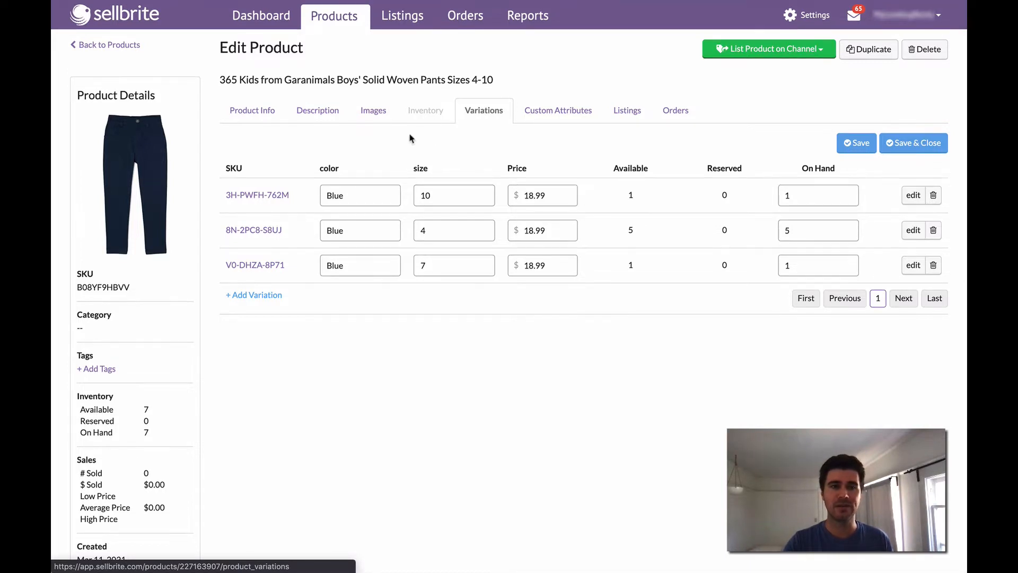
Open the blue size 10 variation, SKU 3H-PWFH-762M, and review its images, product info and description.
{"action": "left_click", "coordinate": [283, 195]}
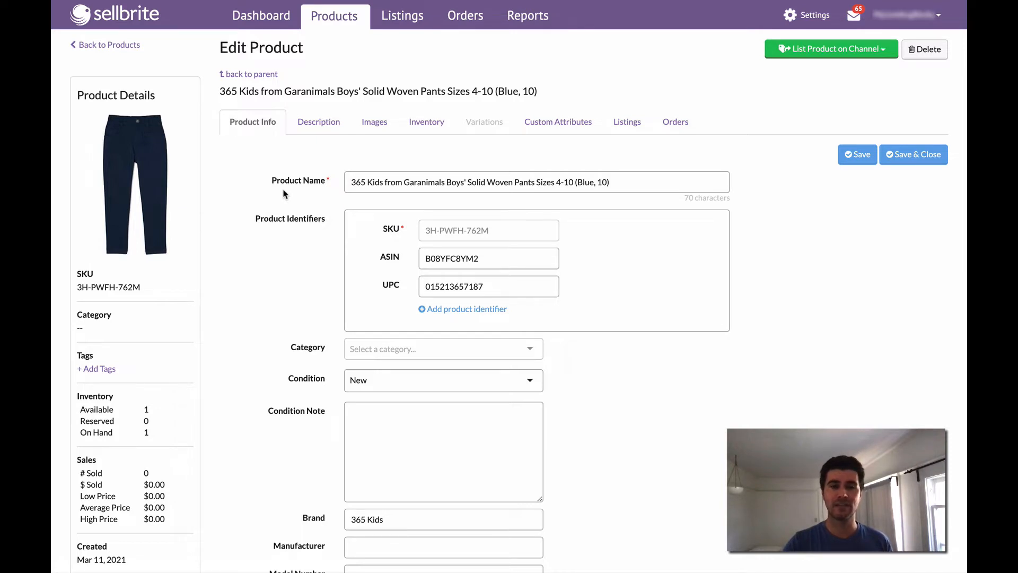
{"action": "left_click", "coordinate": [369, 127]}
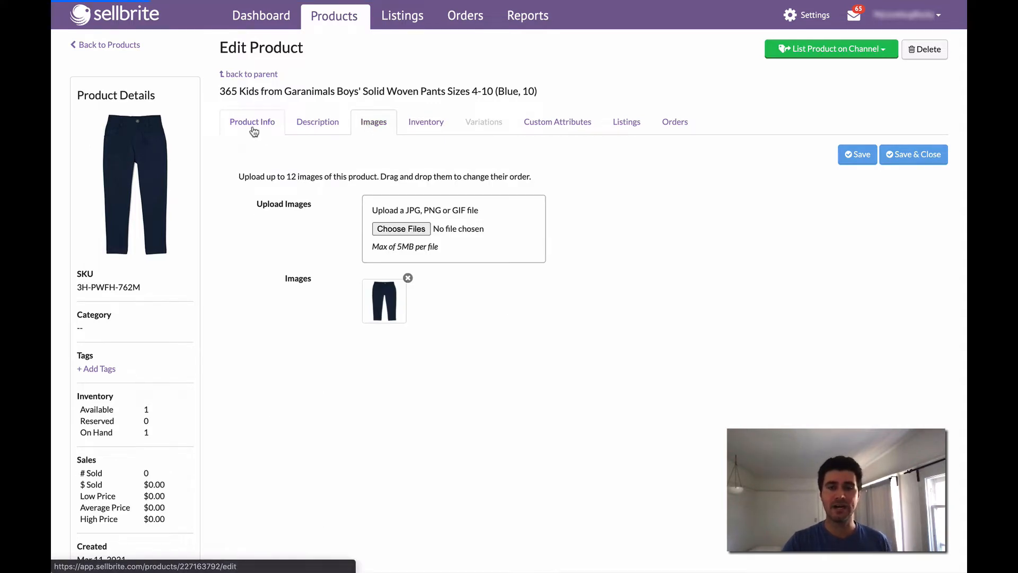
{"action": "left_click", "coordinate": [253, 127]}
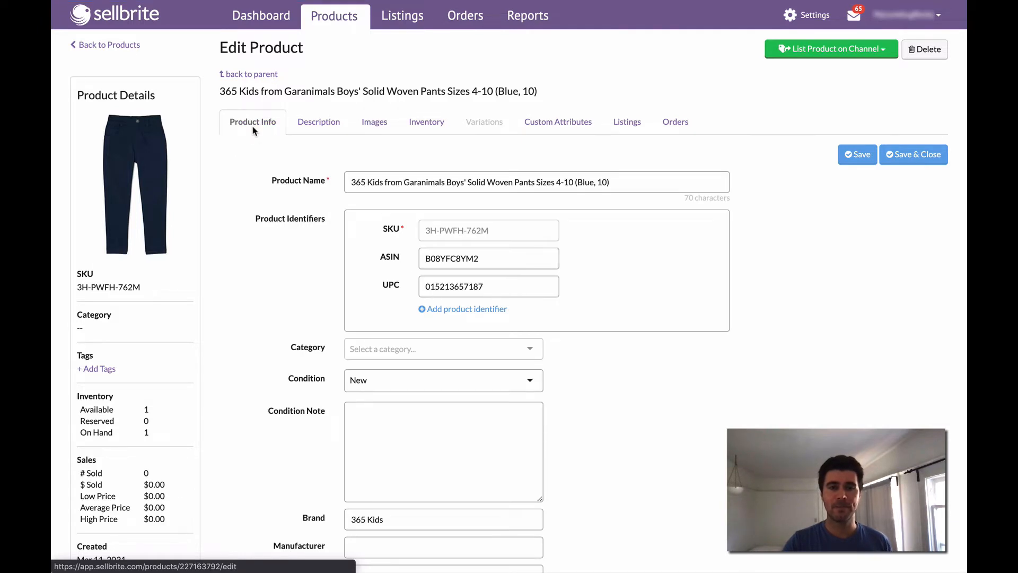
{"action": "left_click", "coordinate": [312, 127]}
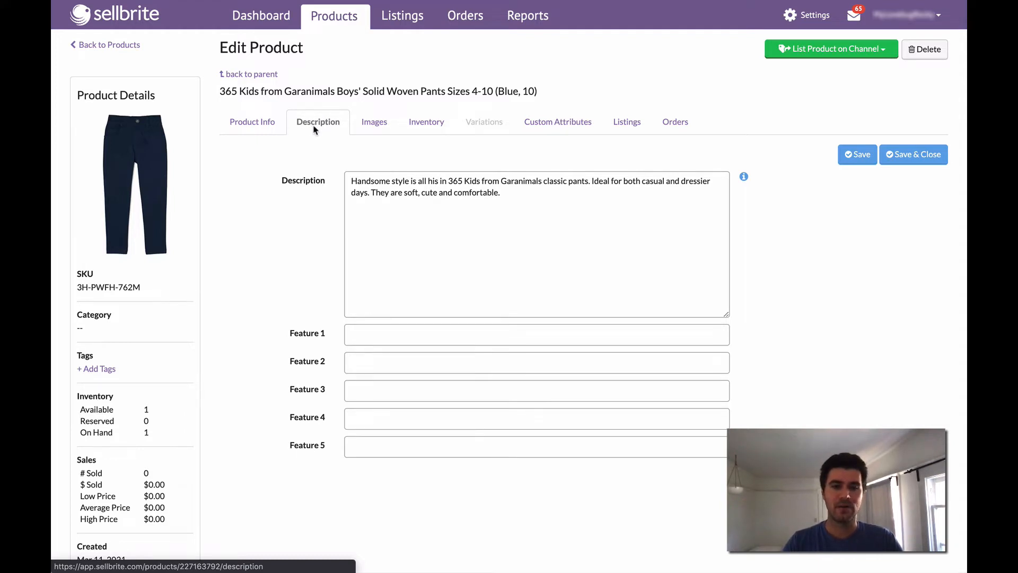
Open the Walmart channel's Boys category template for editing in the listing templates settings and turn on its advanced options.
{"action": "left_click", "coordinate": [810, 21]}
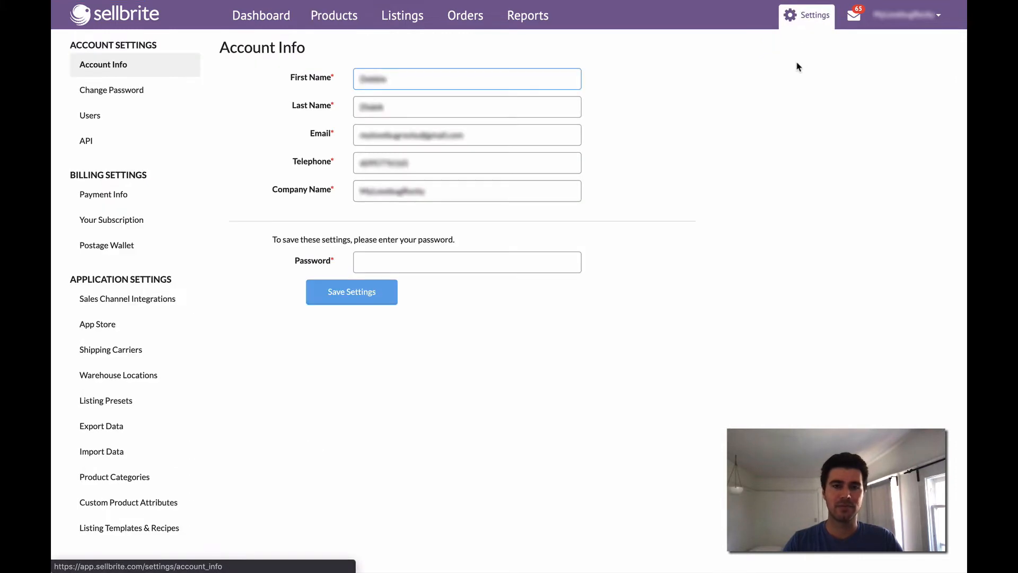
{"action": "left_click", "coordinate": [157, 540]}
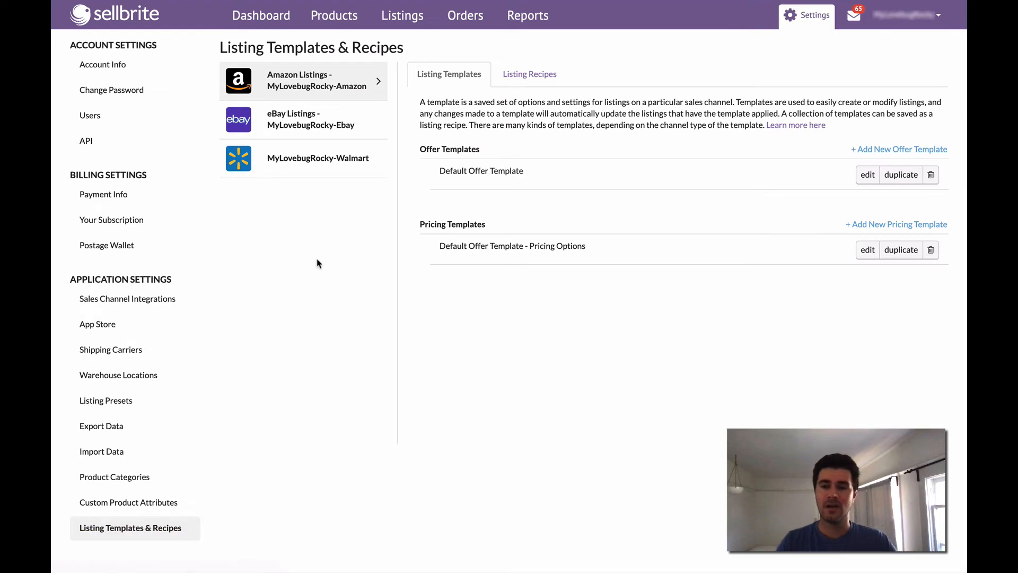
{"action": "left_click", "coordinate": [307, 162]}
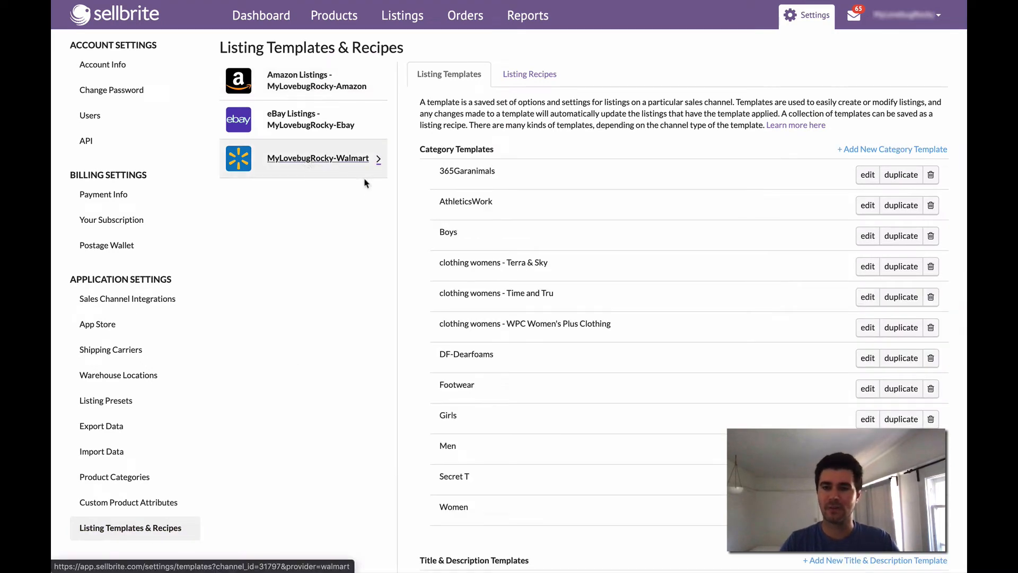
{"action": "left_click", "coordinate": [866, 236]}
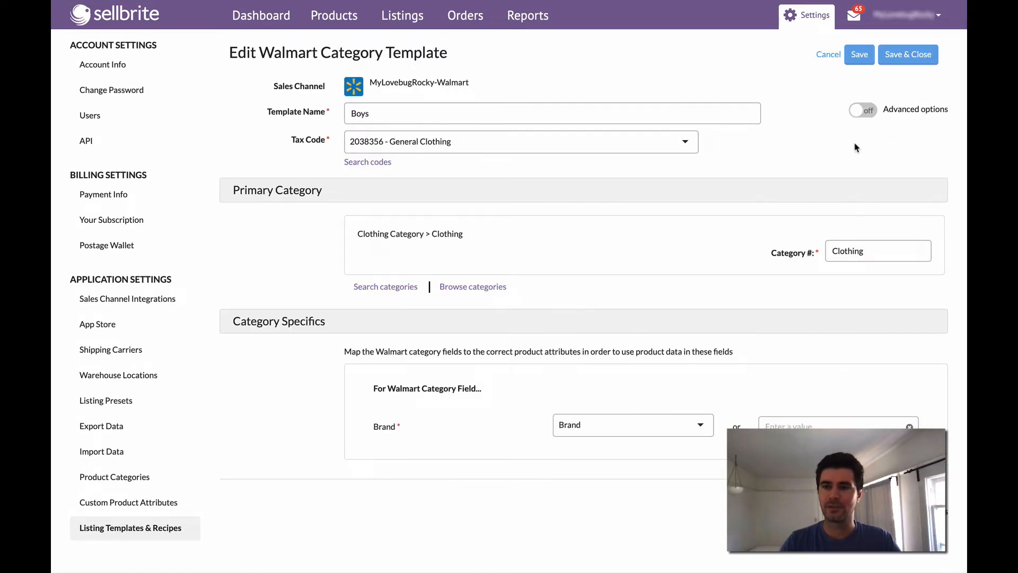
{"action": "left_click", "coordinate": [859, 117]}
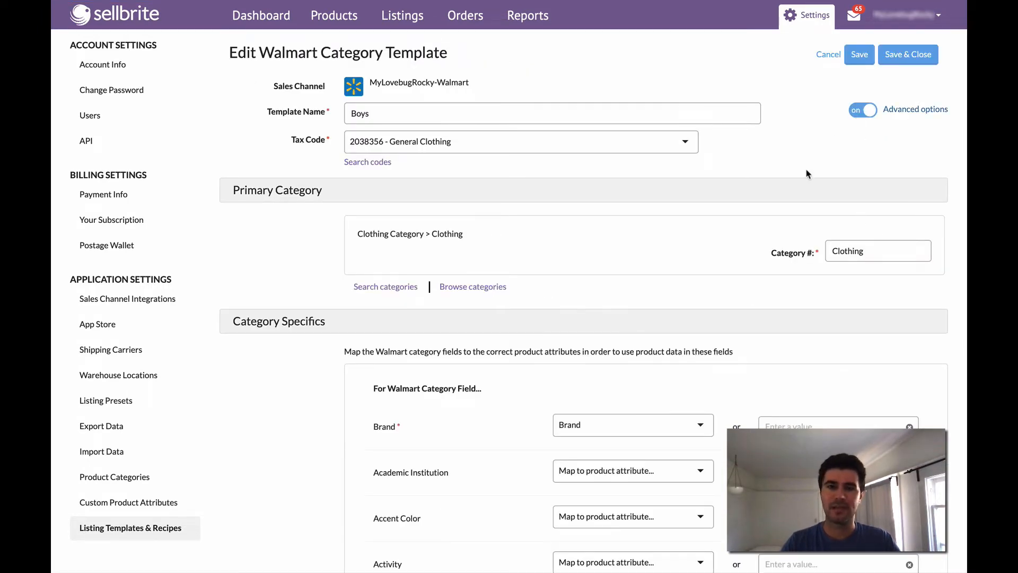
Examine the Walmart category-specific fields of the Boys template and how they are mapped or filled, from Brand through Clothing Weight.
{"action": "scroll", "coordinate": [720, 242], "scroll_direction": "down", "scroll_amount": 1}
{"action": "scroll", "coordinate": [720, 242], "scroll_direction": "down", "scroll_amount": 2}
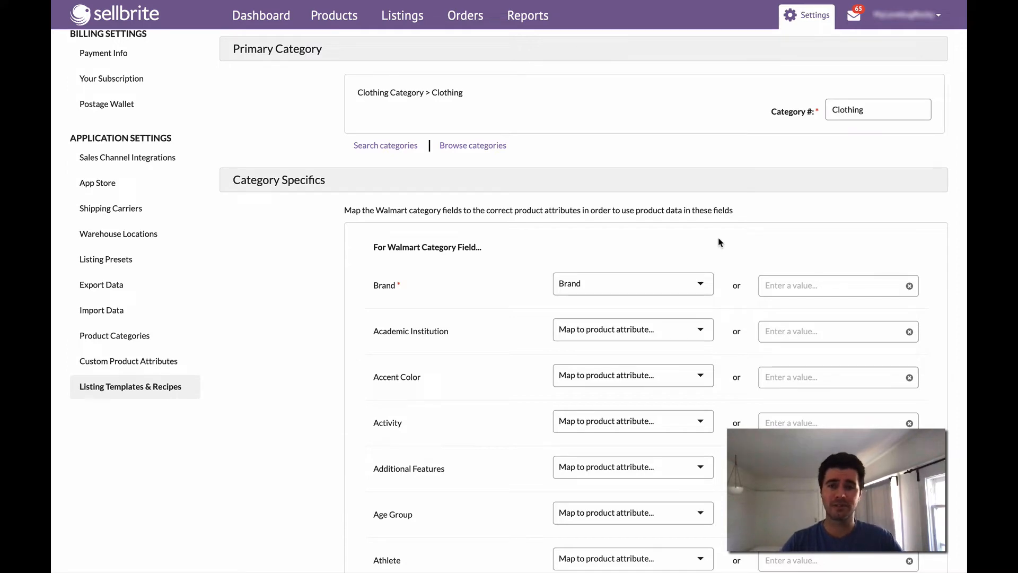
{"action": "scroll", "coordinate": [719, 242], "scroll_direction": "down", "scroll_amount": 10}
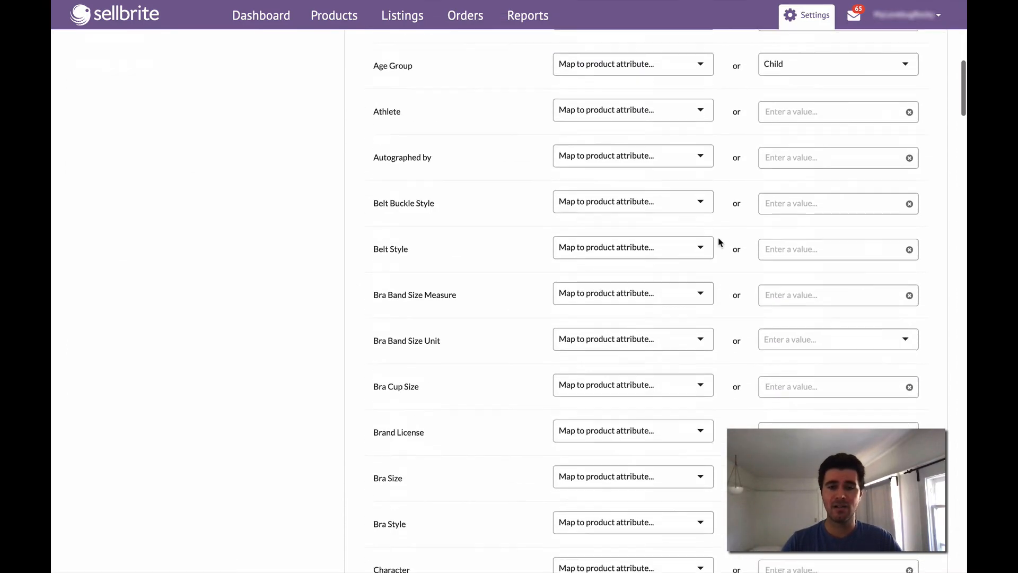
{"action": "scroll", "coordinate": [719, 242], "scroll_direction": "down", "scroll_amount": 4}
{"action": "scroll", "coordinate": [718, 243], "scroll_direction": "up", "scroll_amount": 2}
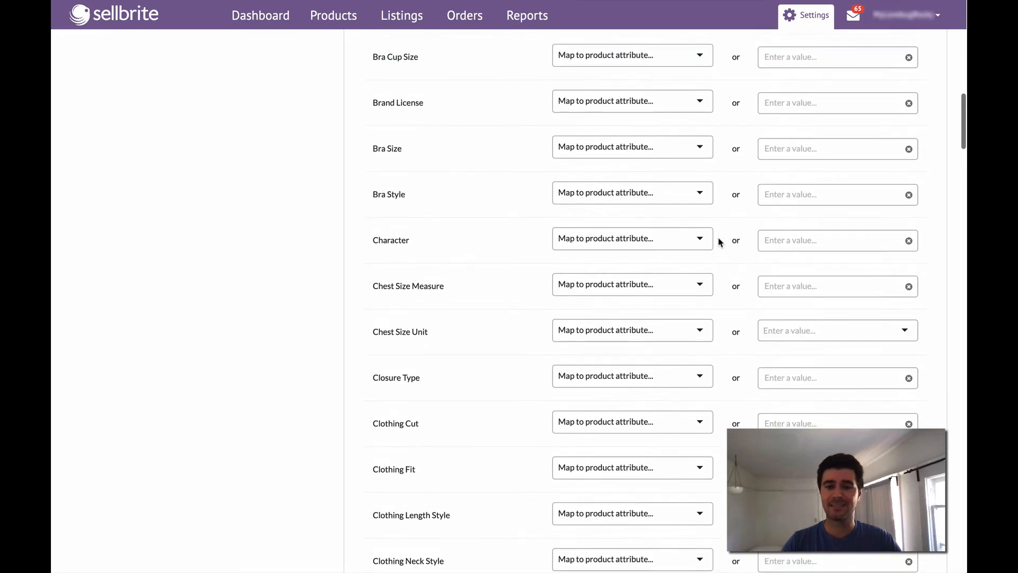
{"action": "scroll", "coordinate": [719, 242], "scroll_direction": "up", "scroll_amount": 6}
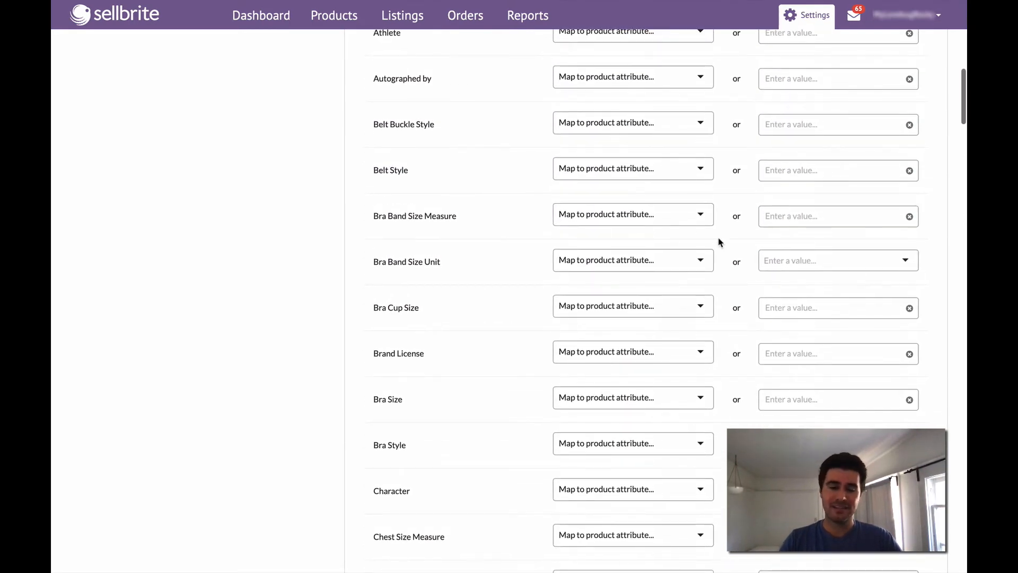
{"action": "scroll", "coordinate": [718, 242], "scroll_direction": "up", "scroll_amount": 2}
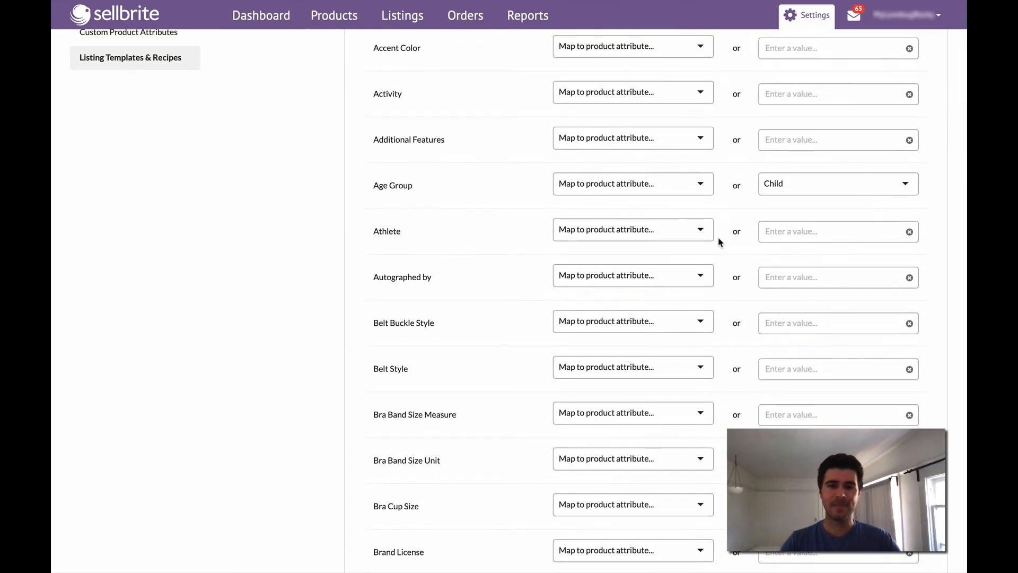
{"action": "scroll", "coordinate": [718, 243], "scroll_direction": "down", "scroll_amount": 4}
{"action": "scroll", "coordinate": [719, 242], "scroll_direction": "down", "scroll_amount": 8}
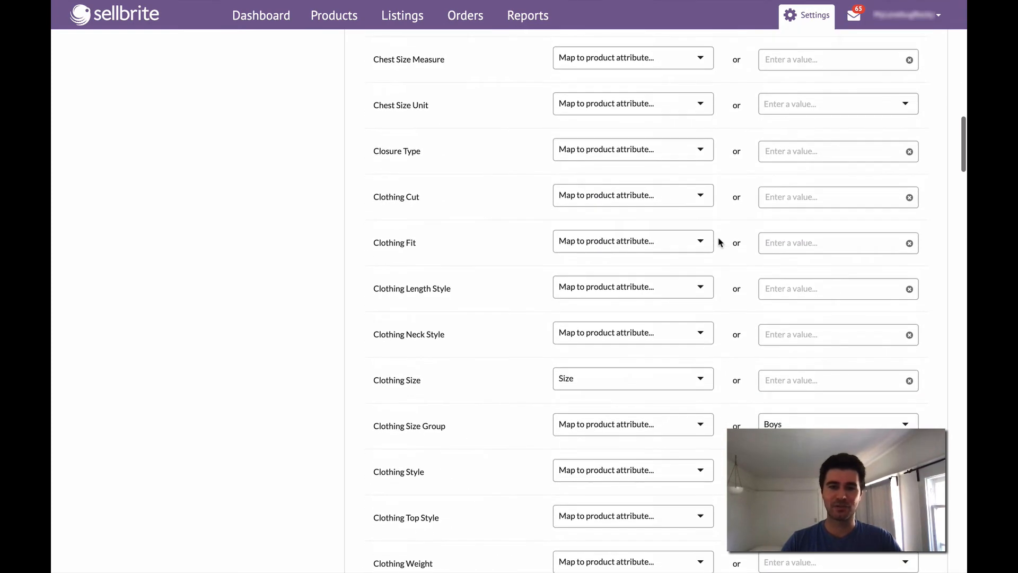
{"action": "scroll", "coordinate": [718, 242], "scroll_direction": "up", "scroll_amount": 5}
{"action": "scroll", "coordinate": [719, 242], "scroll_direction": "up", "scroll_amount": 7}
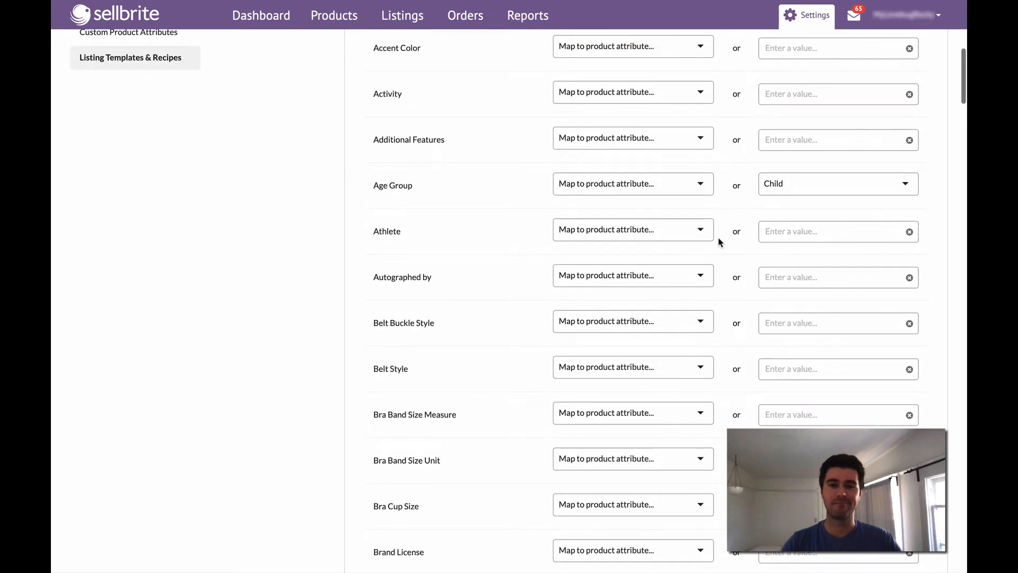
{"action": "scroll", "coordinate": [719, 242], "scroll_direction": "down", "scroll_amount": 5}
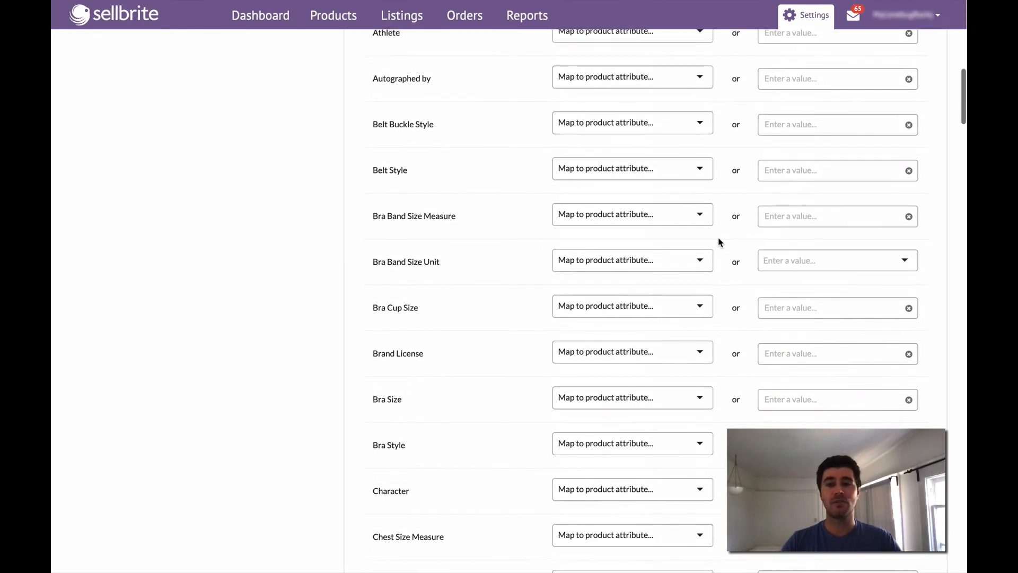
{"action": "scroll", "coordinate": [719, 242], "scroll_direction": "down", "scroll_amount": 4}
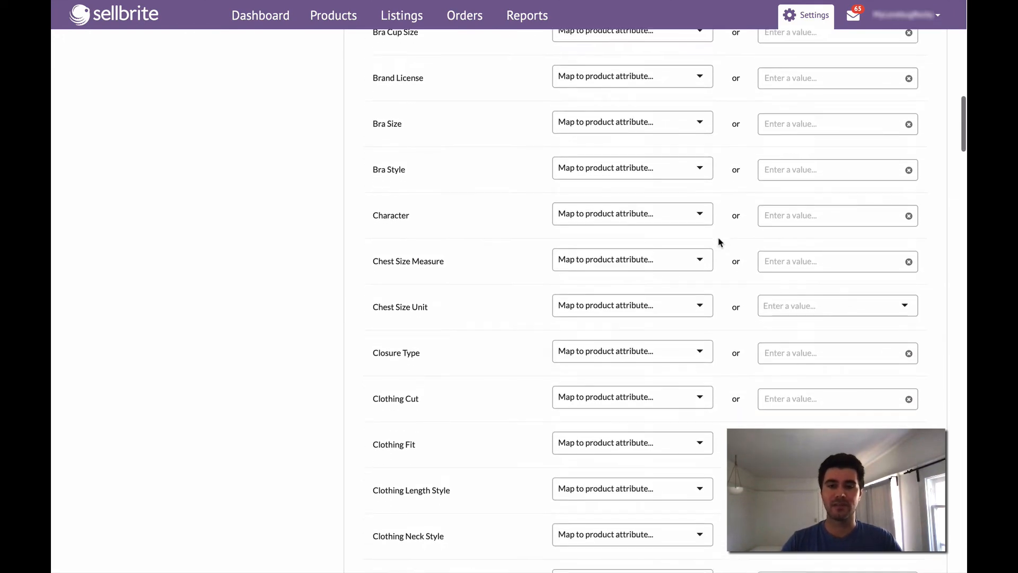
{"action": "scroll", "coordinate": [719, 243], "scroll_direction": "up", "scroll_amount": 12}
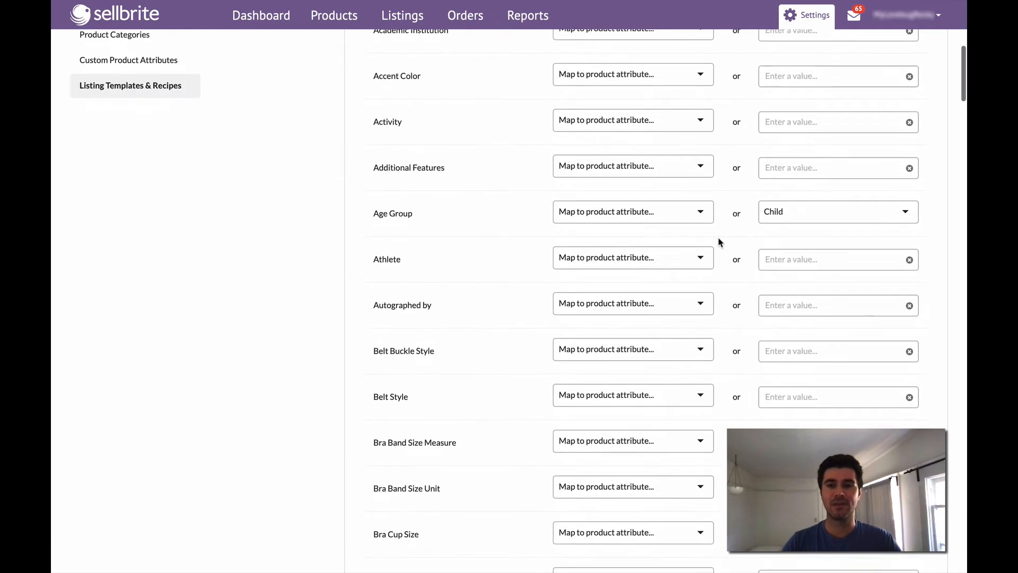
Map the Walmart Brand category field to the Brand product attribute.
{"action": "scroll", "coordinate": [719, 242], "scroll_direction": "up", "scroll_amount": 3}
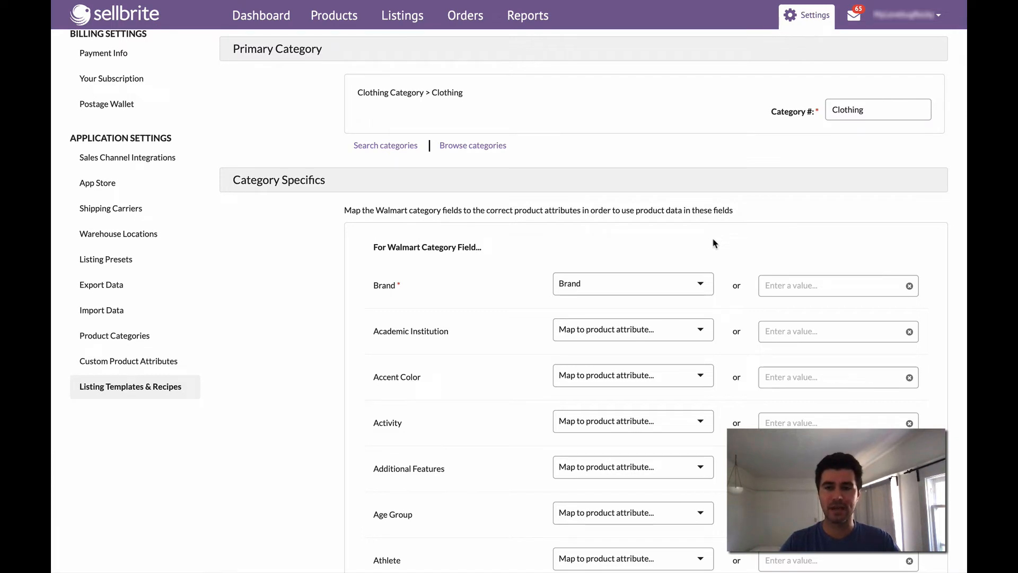
{"action": "left_click", "coordinate": [694, 283]}
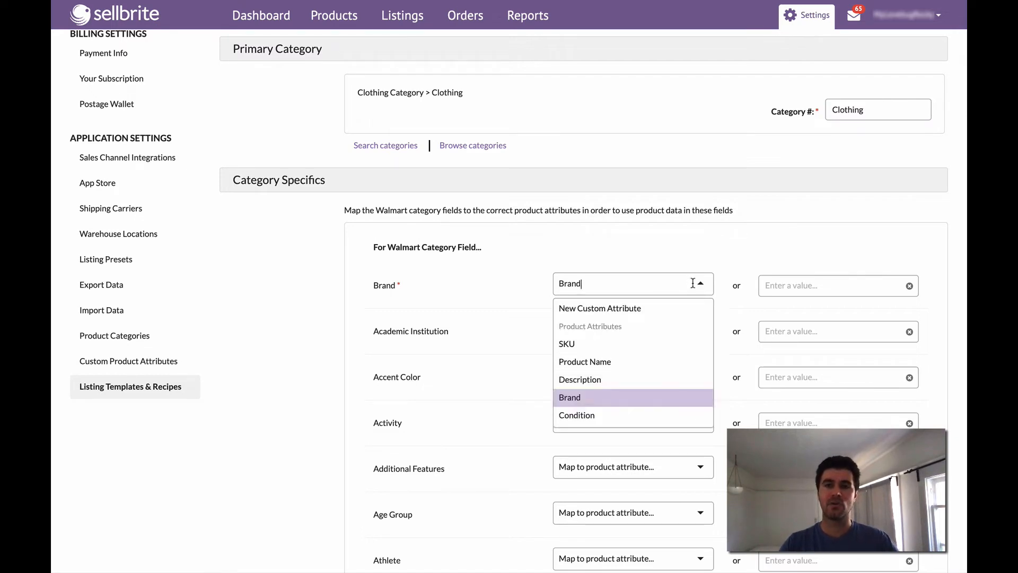
{"action": "left_click", "coordinate": [682, 397]}
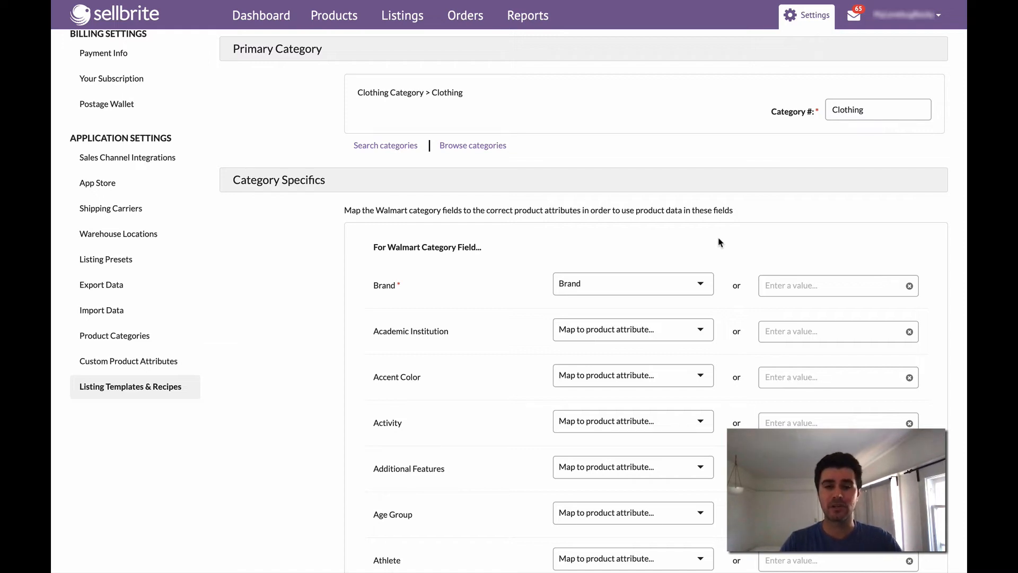
Map the Walmart Clothing Size category field to the Size variation attribute.
{"action": "scroll", "coordinate": [720, 242], "scroll_direction": "down", "scroll_amount": 10}
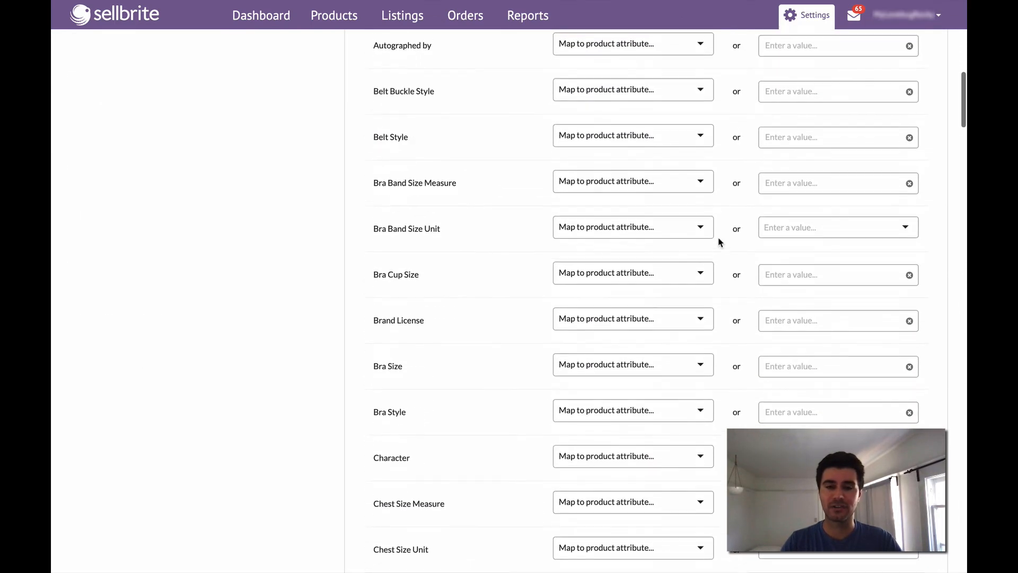
{"action": "scroll", "coordinate": [719, 243], "scroll_direction": "down", "scroll_amount": 4}
{"action": "scroll", "coordinate": [720, 242], "scroll_direction": "up", "scroll_amount": 5}
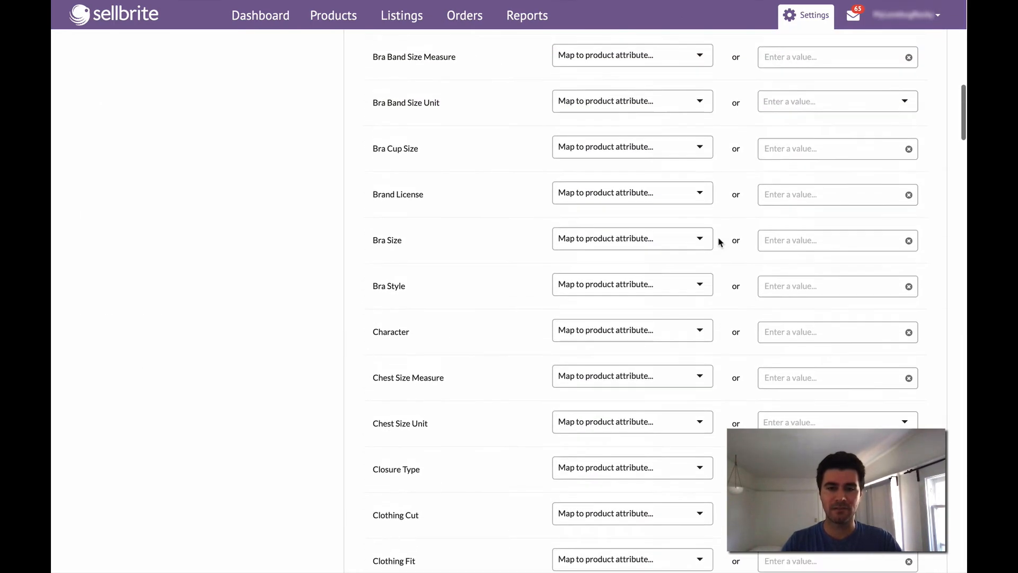
{"action": "scroll", "coordinate": [720, 242], "scroll_direction": "up", "scroll_amount": 5}
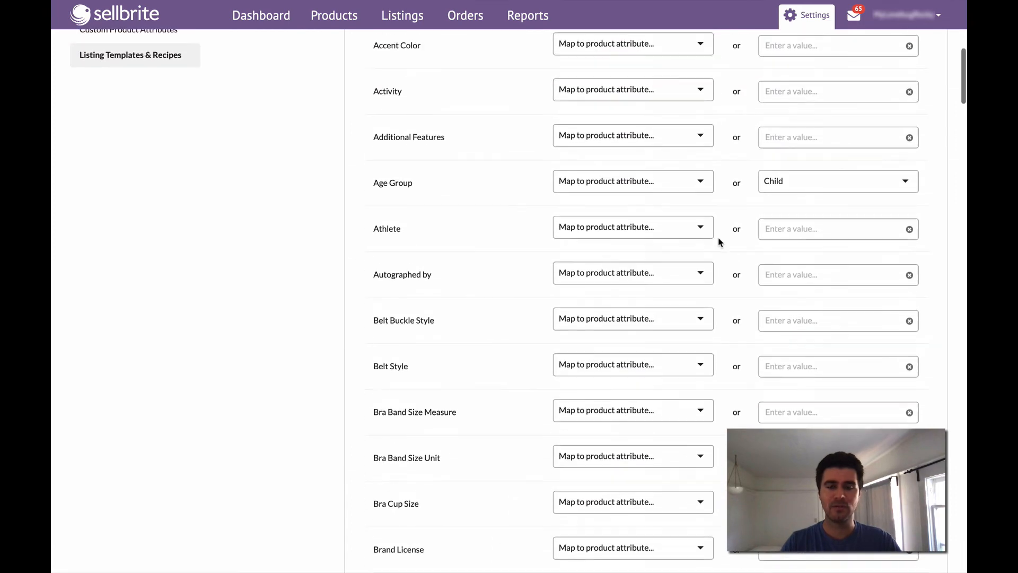
{"action": "scroll", "coordinate": [719, 242], "scroll_direction": "down", "scroll_amount": 15}
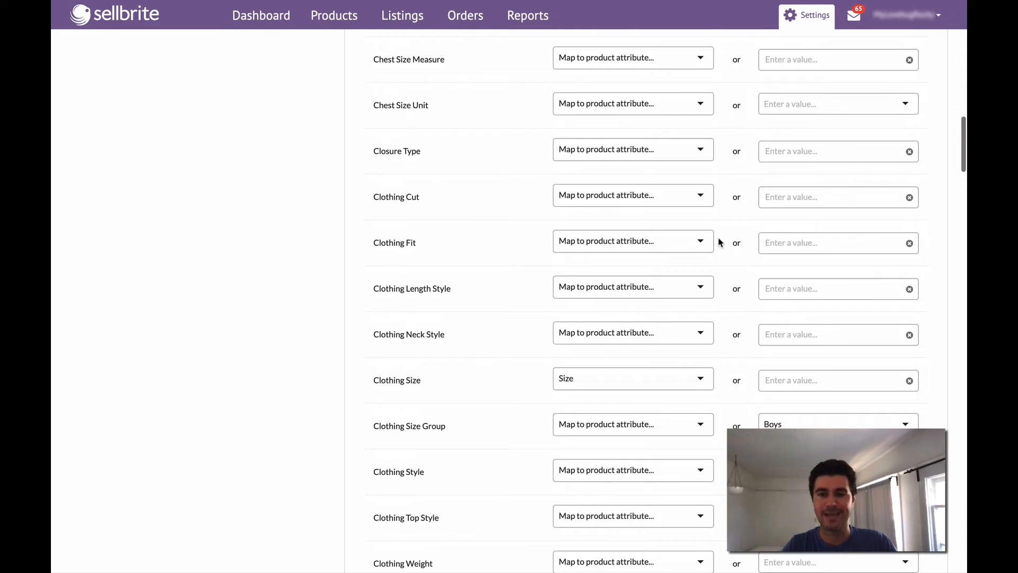
{"action": "scroll", "coordinate": [720, 243], "scroll_direction": "down", "scroll_amount": 3}
{"action": "left_click", "coordinate": [702, 242]}
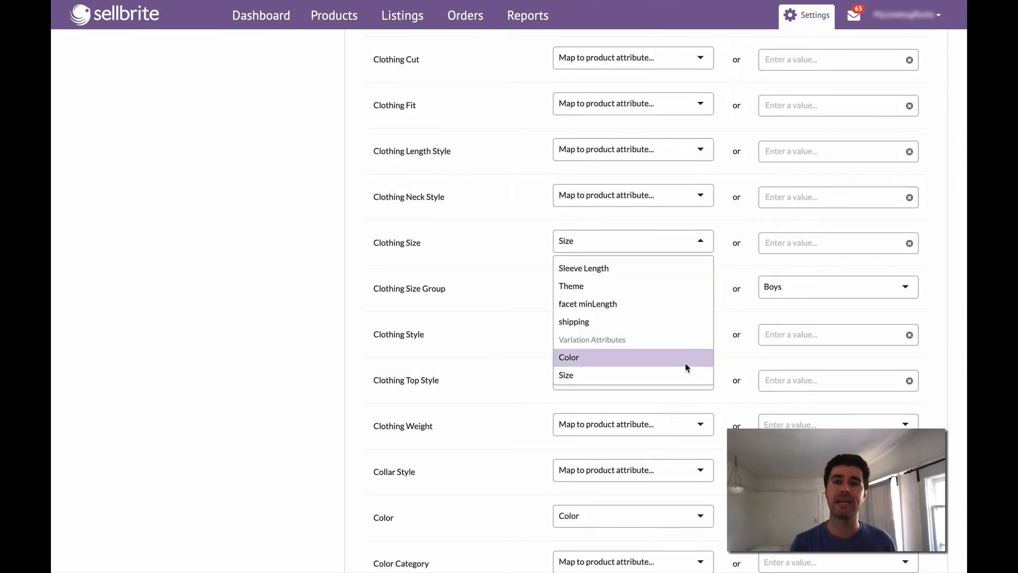
{"action": "left_click", "coordinate": [684, 371]}
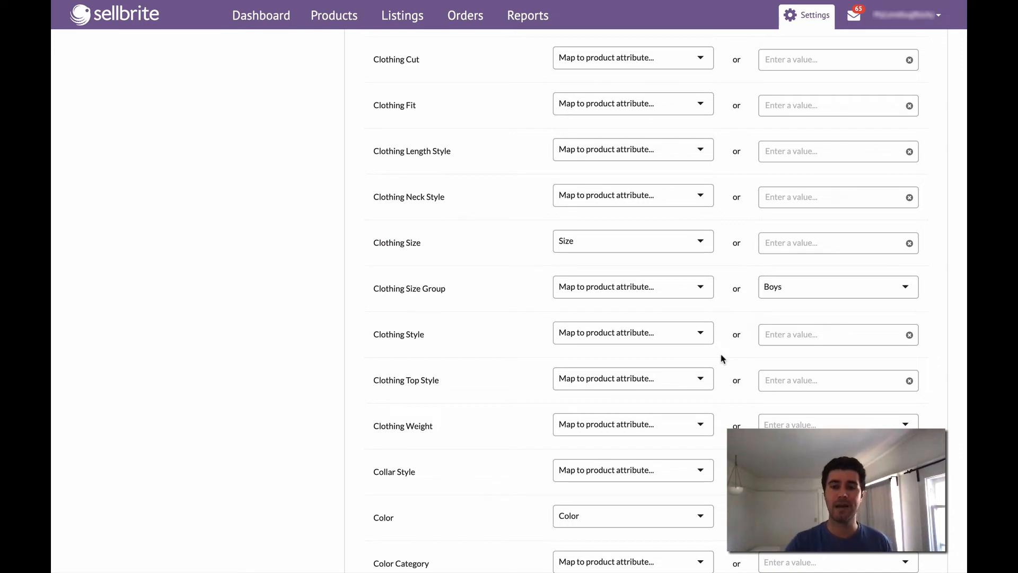
Map the Walmart Color category field to the Color variation attribute.
{"action": "scroll", "coordinate": [721, 359], "scroll_direction": "down", "scroll_amount": 3}
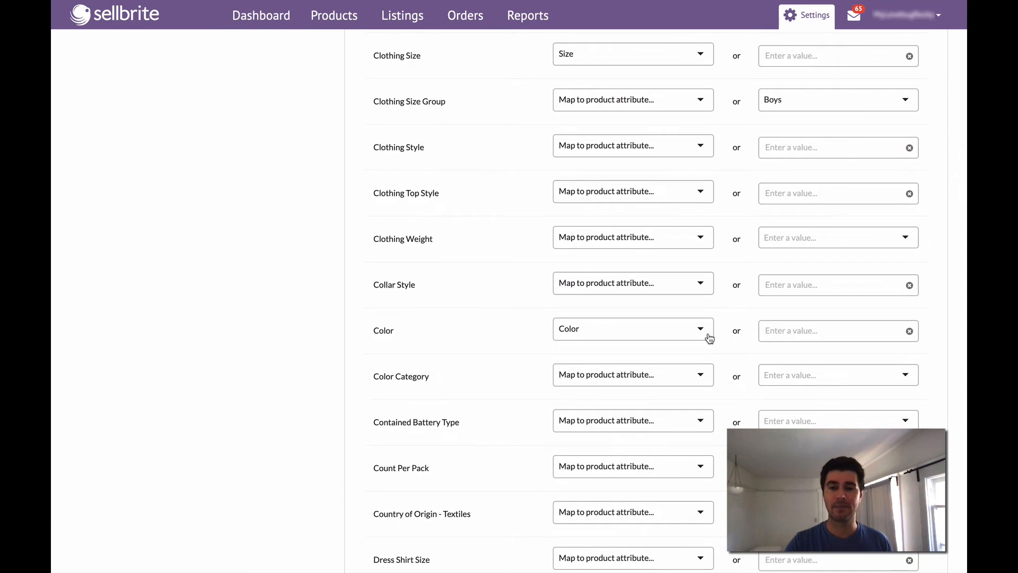
{"action": "left_click", "coordinate": [709, 338]}
{"action": "left_click", "coordinate": [684, 461]}
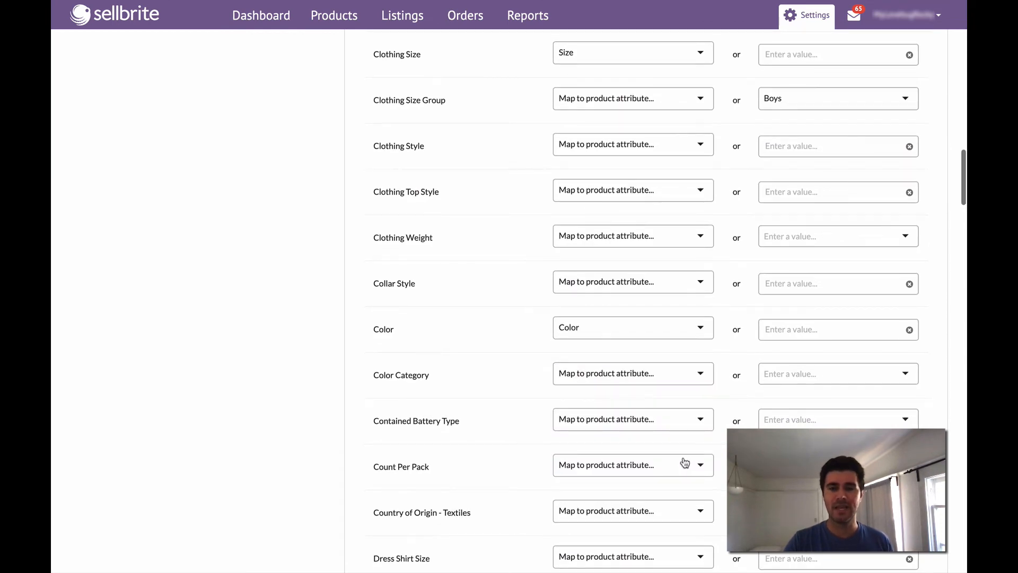
{"action": "scroll", "coordinate": [726, 369], "scroll_direction": "down", "scroll_amount": 1}
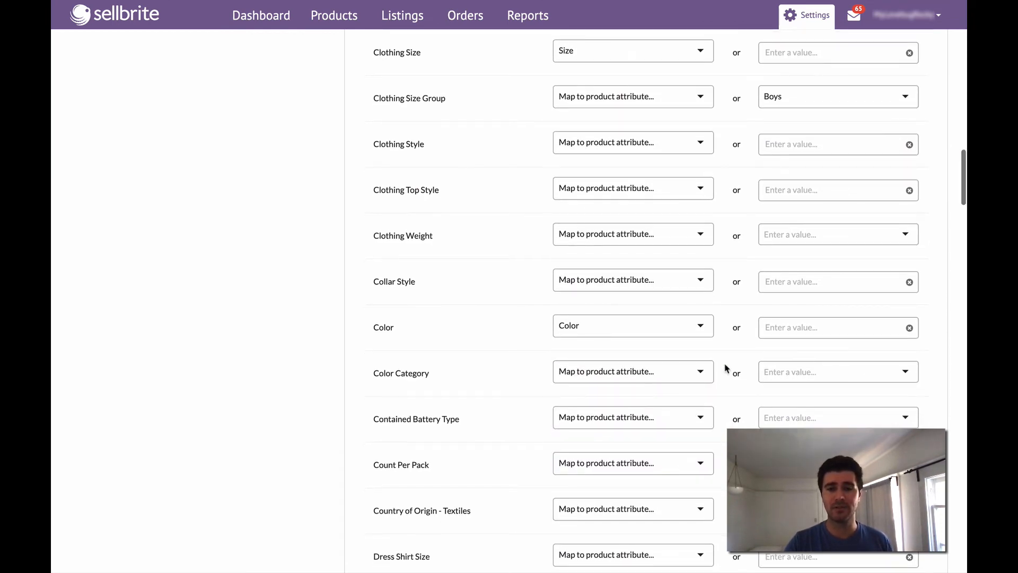
Save the Boys category template and publish its changes to the Walmart listings.
{"action": "scroll", "coordinate": [726, 369], "scroll_direction": "up", "scroll_amount": 3}
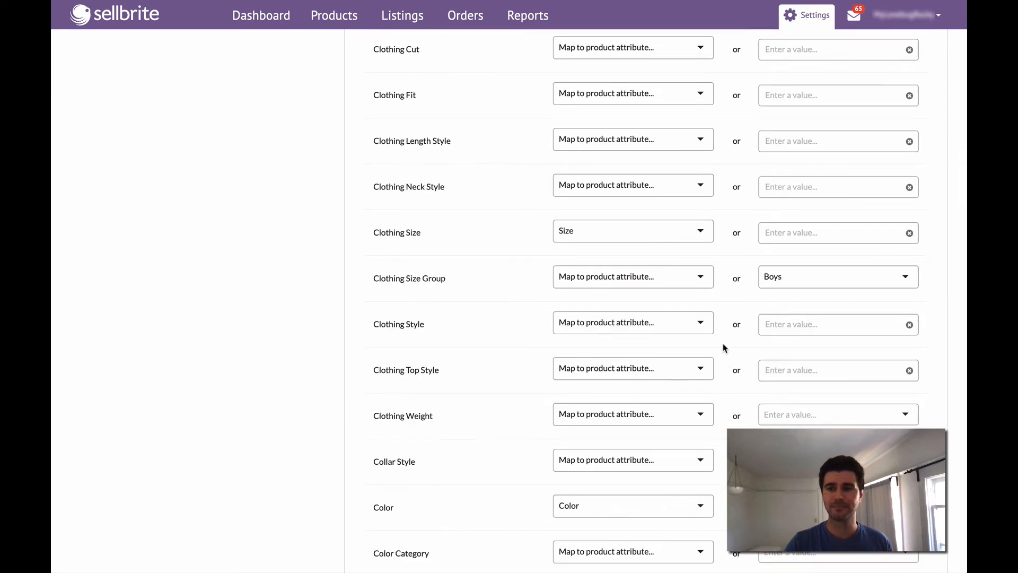
{"action": "scroll", "coordinate": [724, 347], "scroll_direction": "up", "scroll_amount": 20}
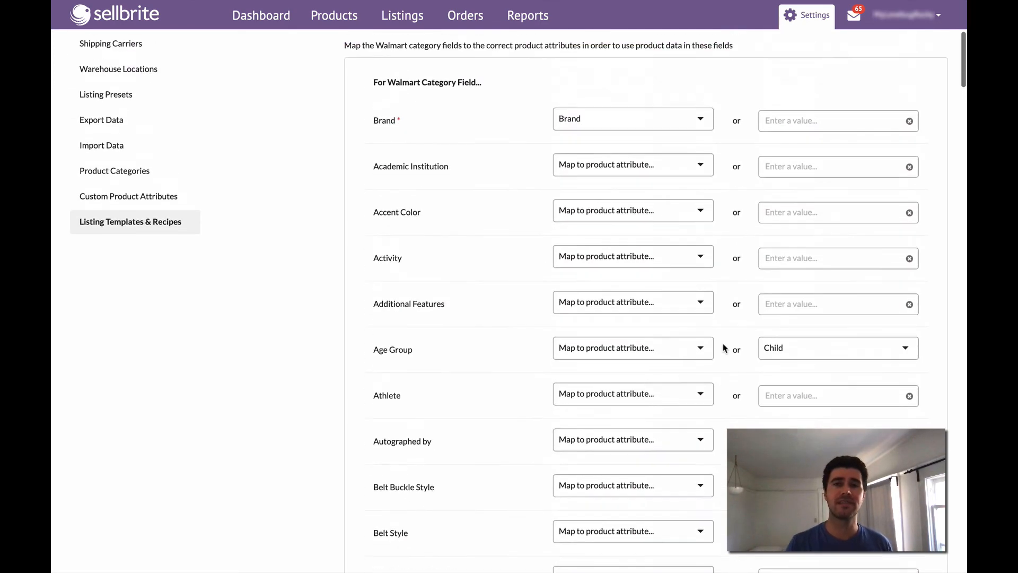
{"action": "scroll", "coordinate": [724, 348], "scroll_direction": "up", "scroll_amount": 2}
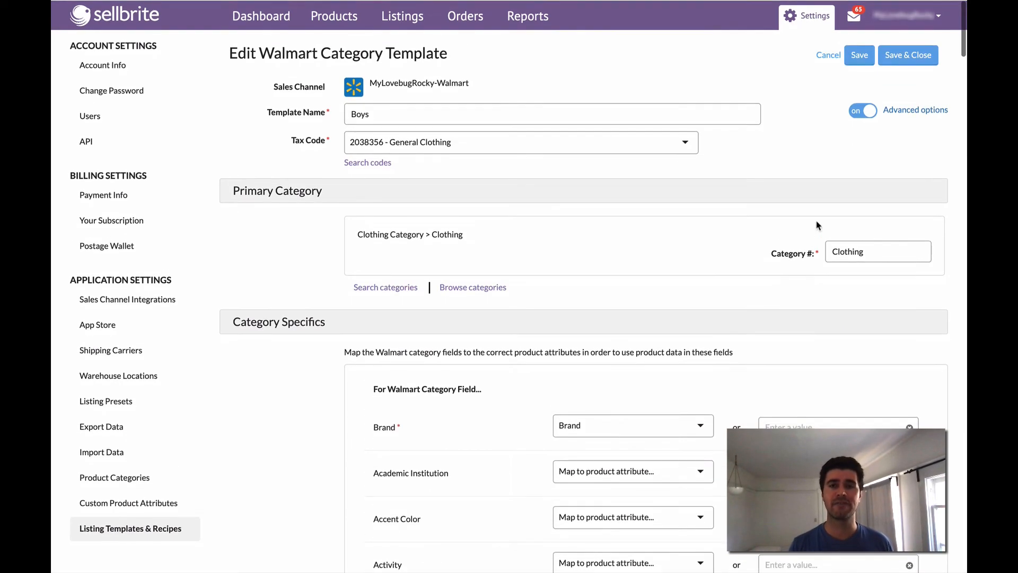
{"action": "left_click", "coordinate": [858, 55]}
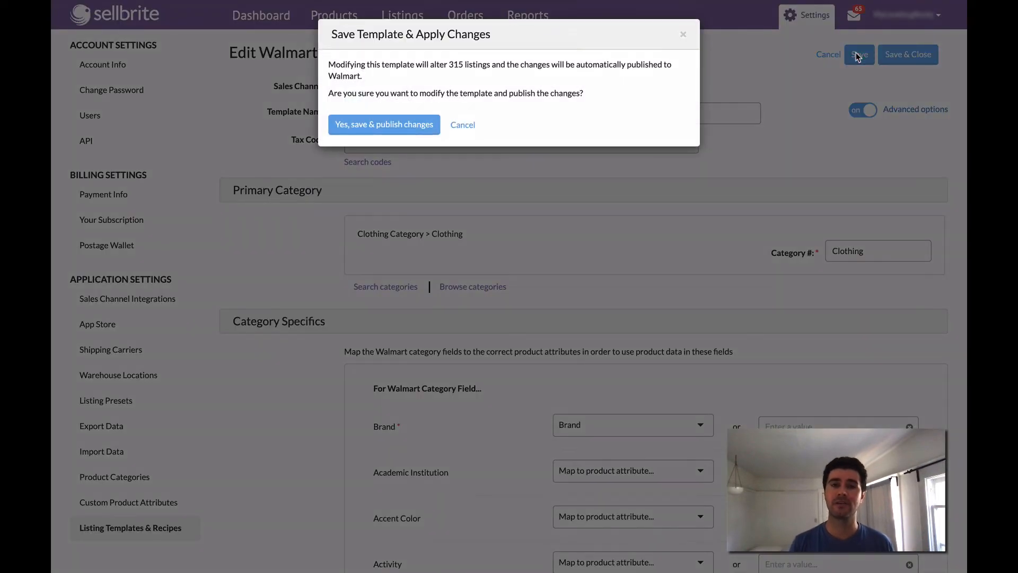
{"action": "left_click", "coordinate": [383, 130]}
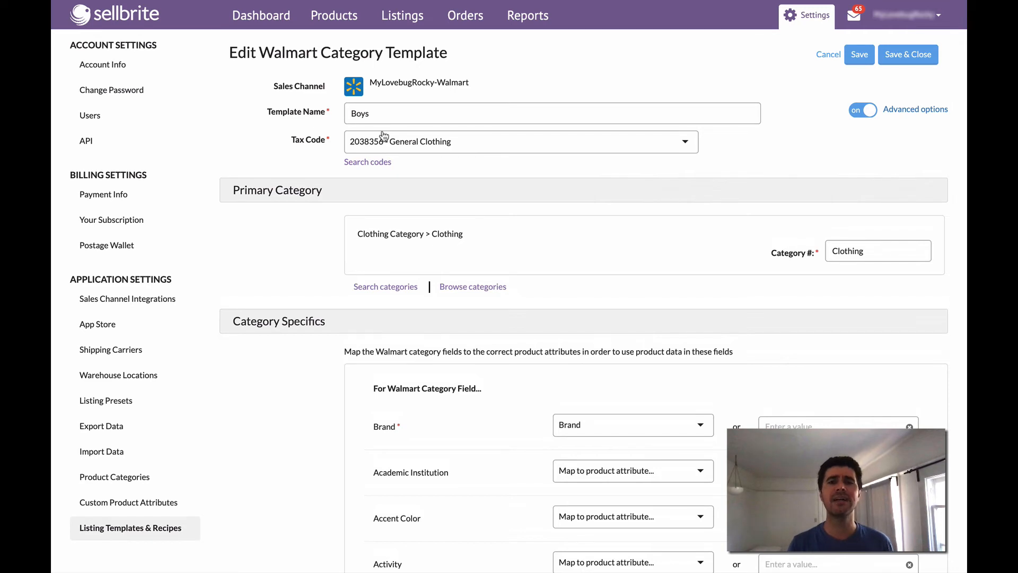
Open the draft listings of the MyLovebugRocky-Walmart channel and look through them.
{"action": "left_click", "coordinate": [408, 21]}
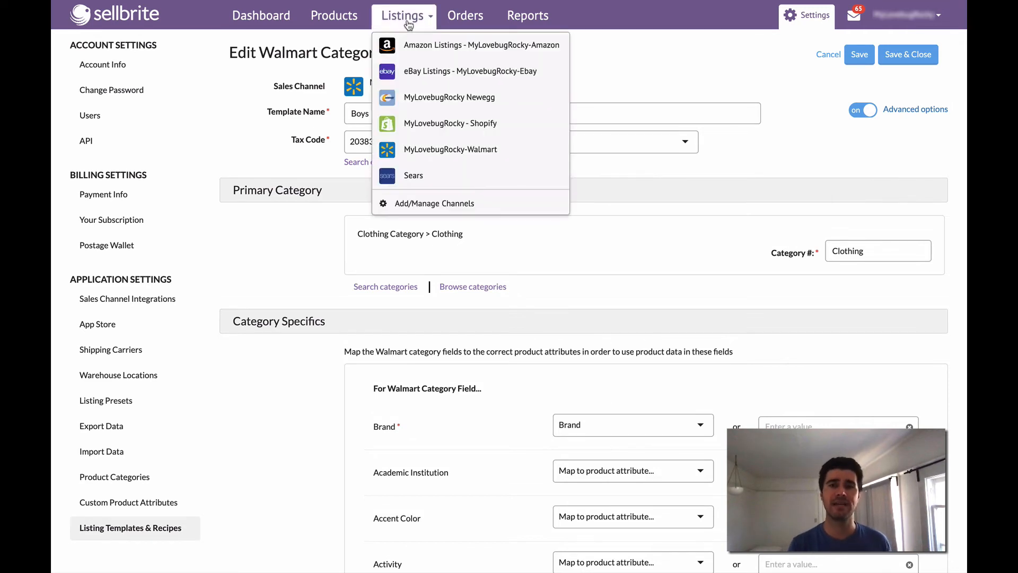
{"action": "left_click", "coordinate": [415, 149]}
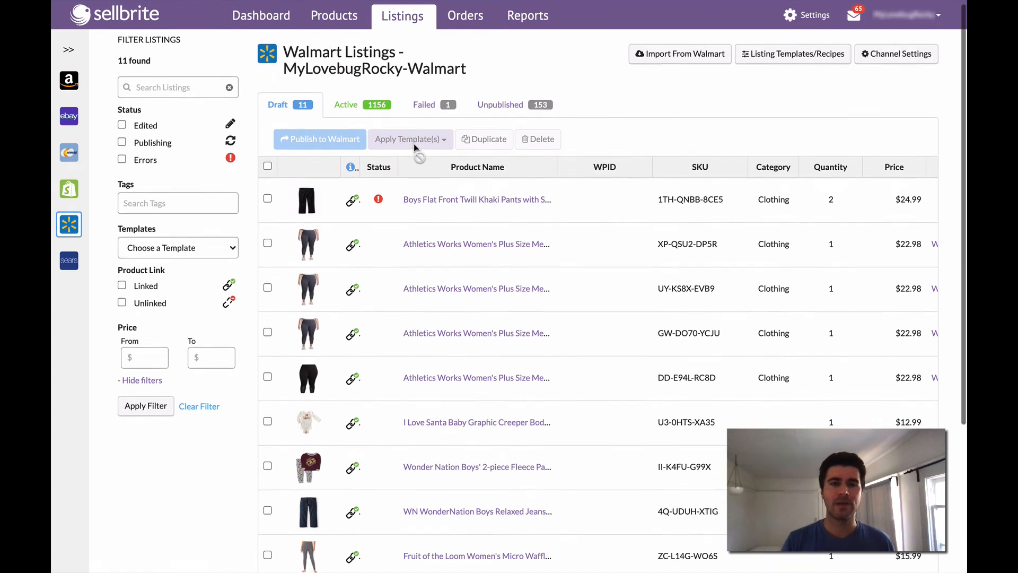
{"action": "scroll", "coordinate": [413, 144], "scroll_direction": "down", "scroll_amount": 3}
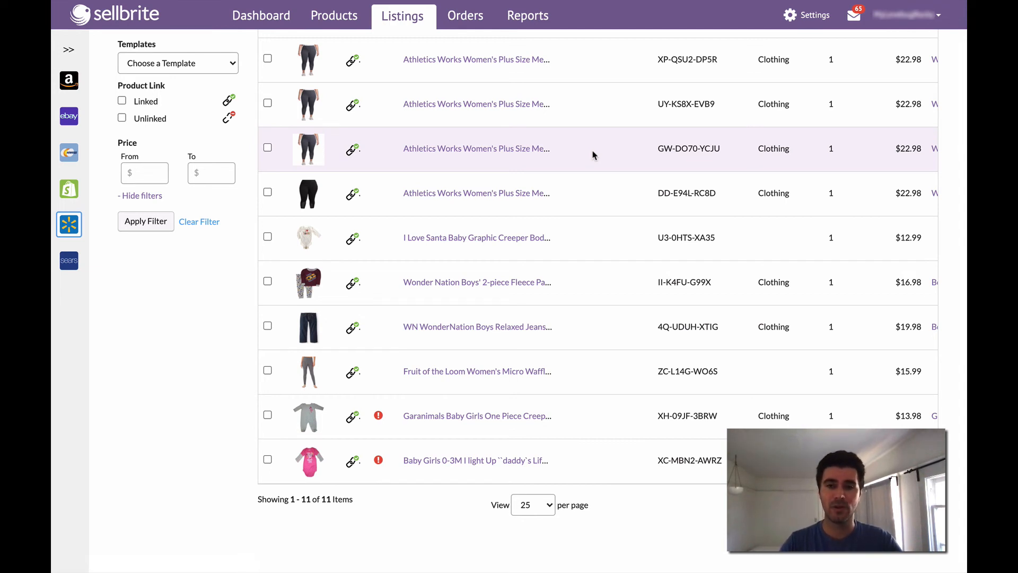
Open the category details of the Athletics Works Women's Plus Size draft with SKU UY-KS8X-EVB9 and choose the Women category template.
{"action": "left_click", "coordinate": [502, 105]}
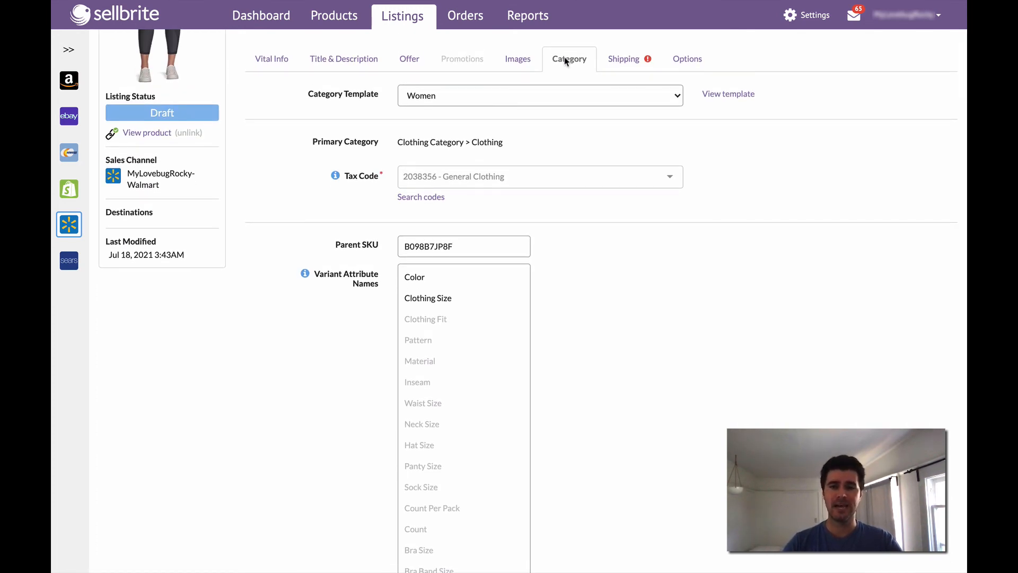
{"action": "left_click", "coordinate": [678, 98]}
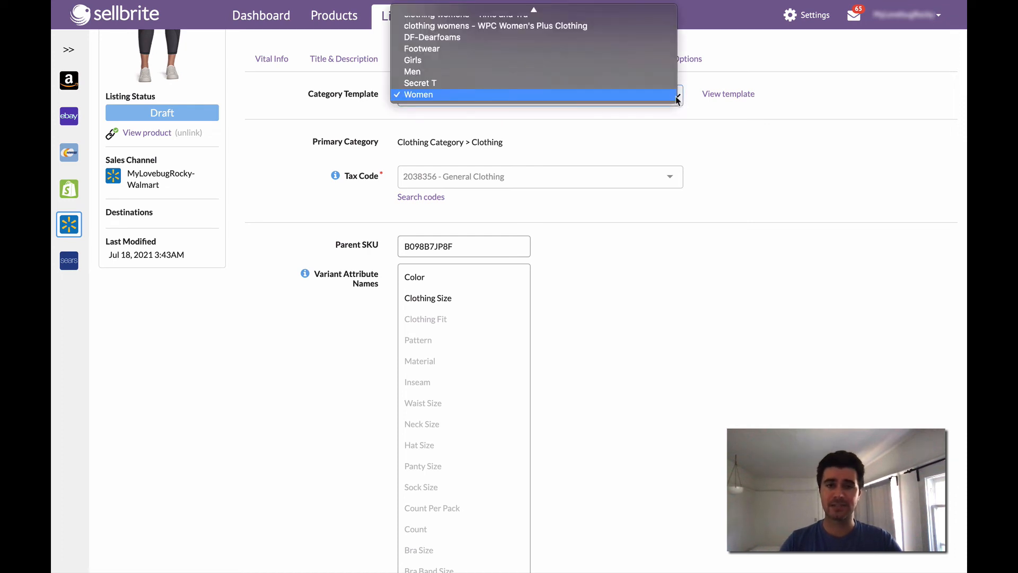
{"action": "left_click", "coordinate": [676, 96]}
Examine the listing's variant attribute names and Clothing fields, including Brand, Clothing Size, Clothing Size Group, Color and Gender, filled by the template.
{"action": "scroll", "coordinate": [673, 130], "scroll_direction": "down", "scroll_amount": 2}
{"action": "scroll", "coordinate": [673, 130], "scroll_direction": "down", "scroll_amount": 9}
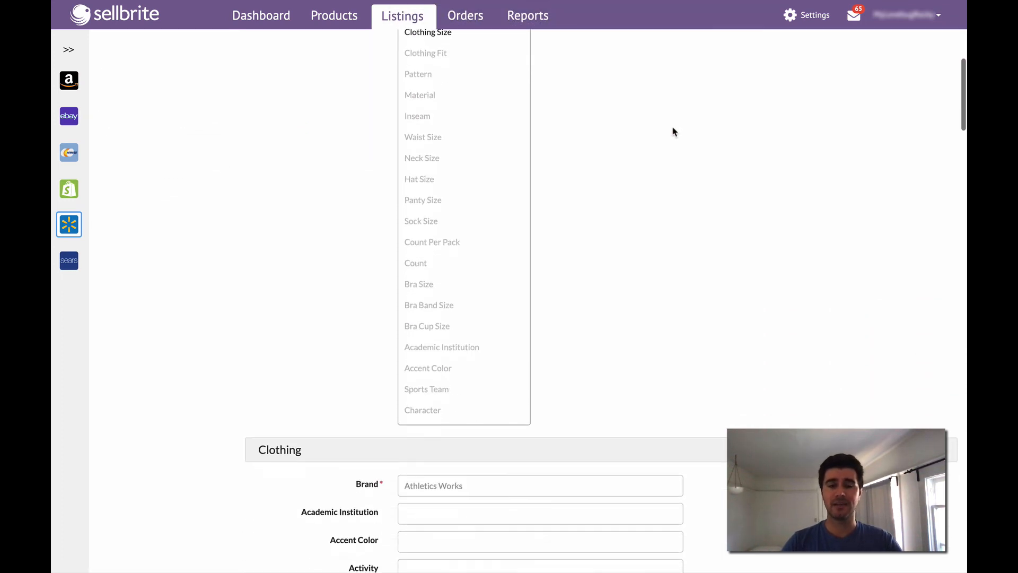
{"action": "scroll", "coordinate": [673, 132], "scroll_direction": "down", "scroll_amount": 2}
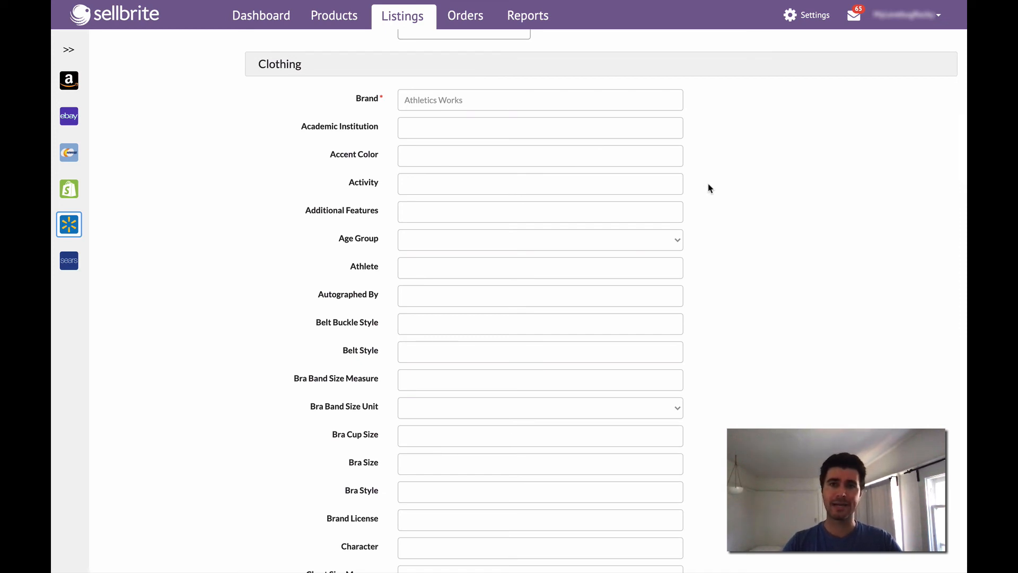
{"action": "scroll", "coordinate": [709, 188], "scroll_direction": "down", "scroll_amount": 9}
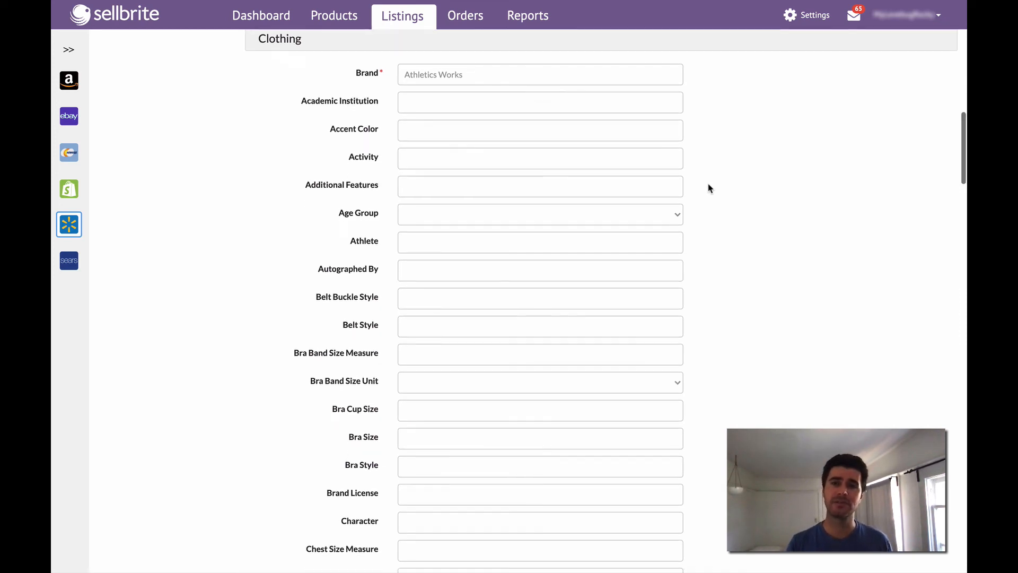
{"action": "scroll", "coordinate": [709, 188], "scroll_direction": "down", "scroll_amount": 3}
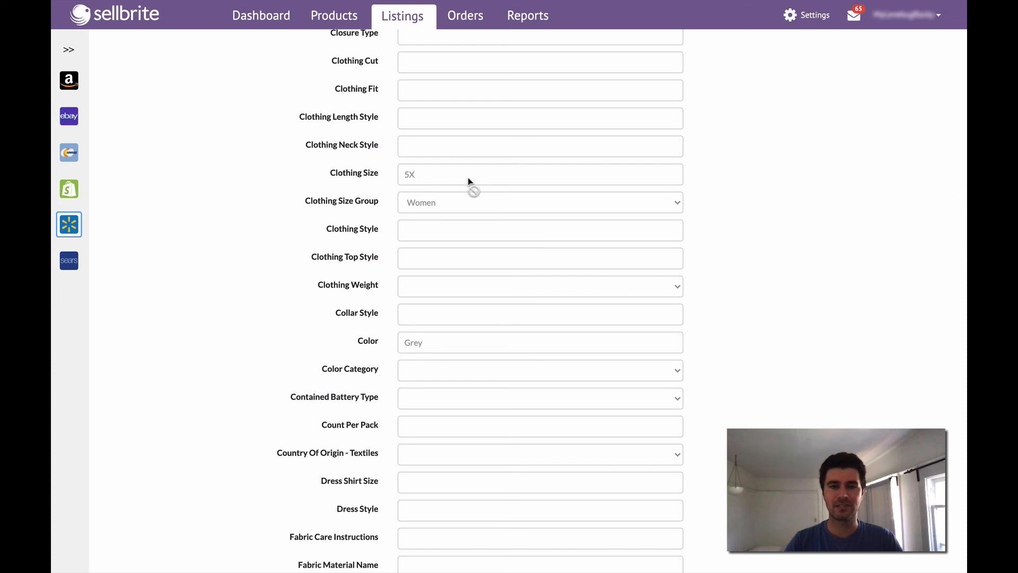
{"action": "scroll", "coordinate": [703, 194], "scroll_direction": "down", "scroll_amount": 3}
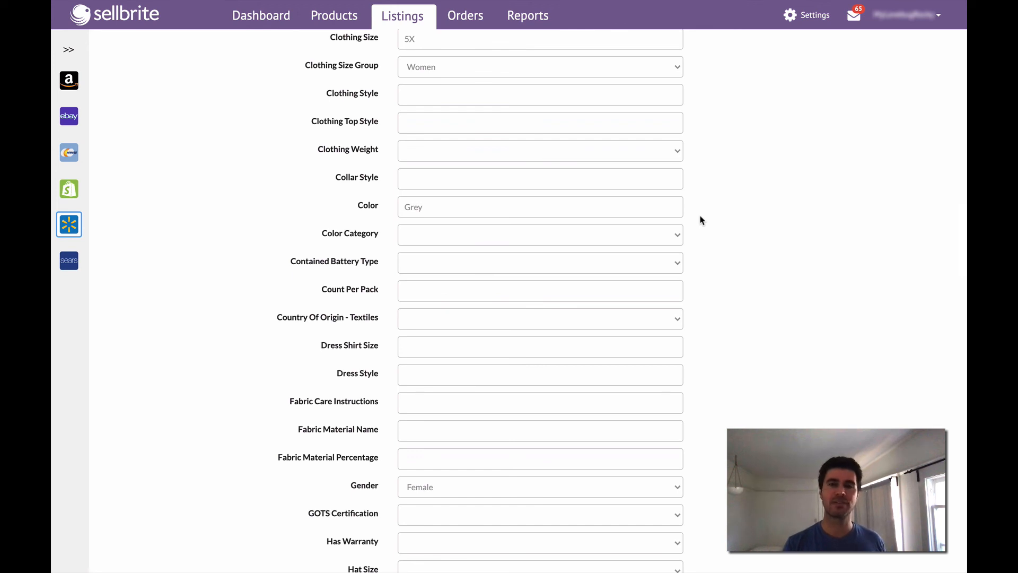
{"action": "scroll", "coordinate": [700, 220], "scroll_direction": "up", "scroll_amount": 15}
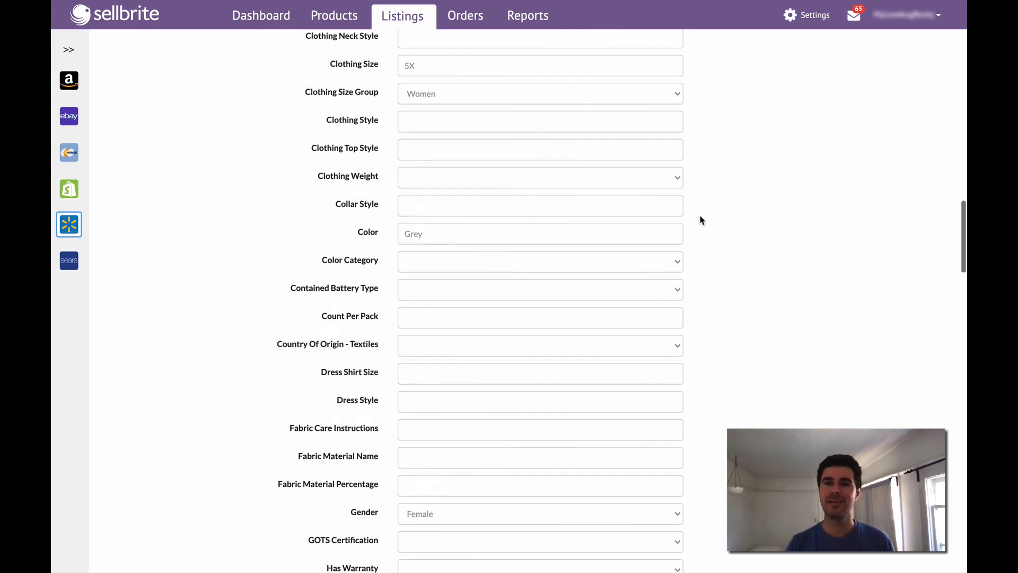
{"action": "scroll", "coordinate": [701, 220], "scroll_direction": "up", "scroll_amount": 8}
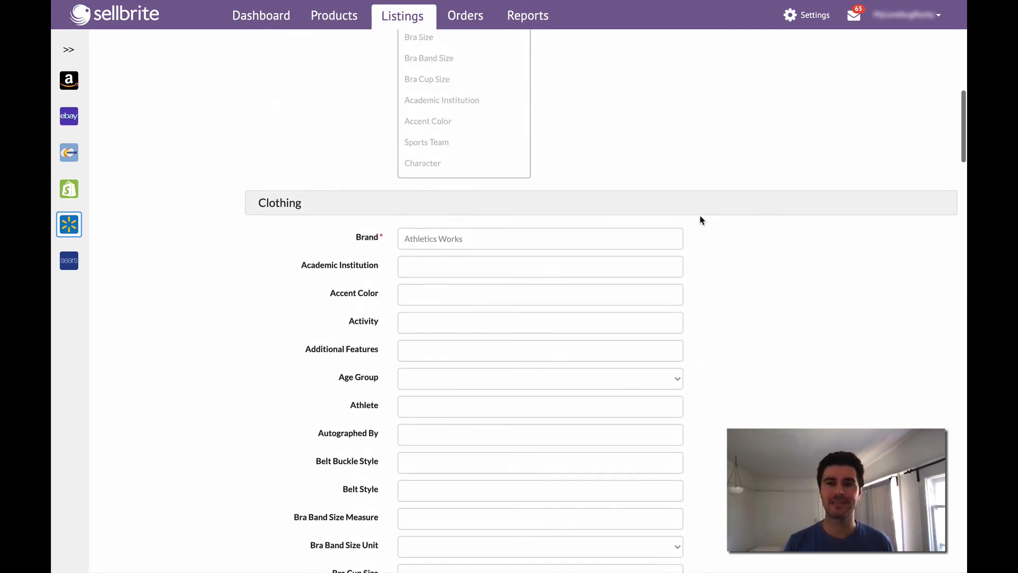
{"action": "scroll", "coordinate": [701, 220], "scroll_direction": "up", "scroll_amount": 4}
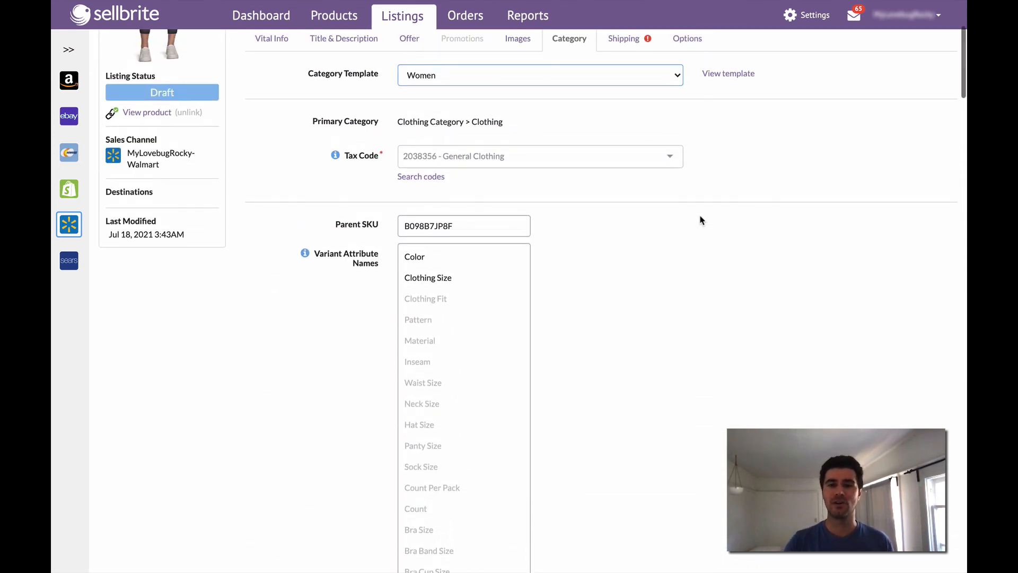
{"action": "scroll", "coordinate": [701, 220], "scroll_direction": "up", "scroll_amount": 1}
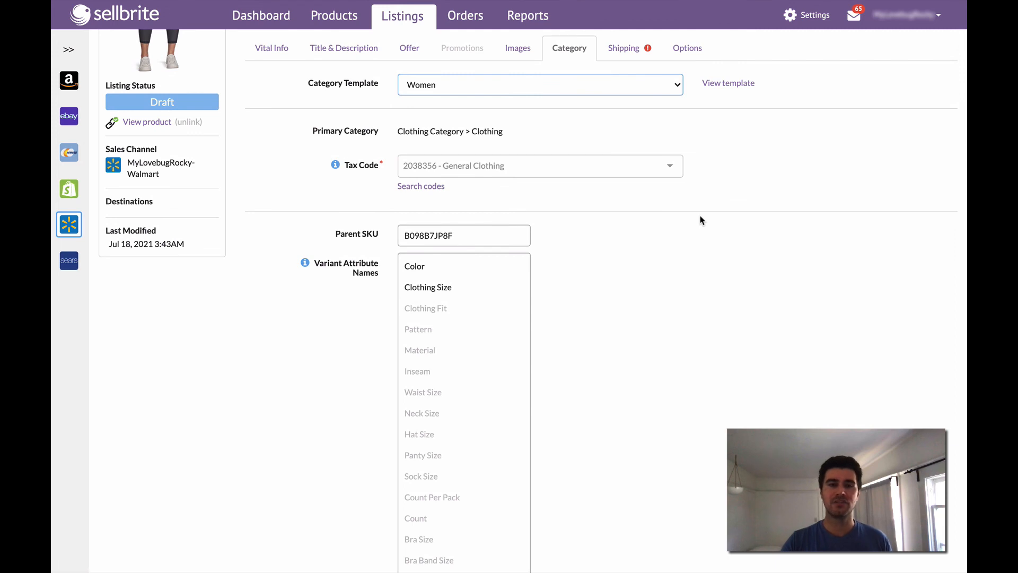